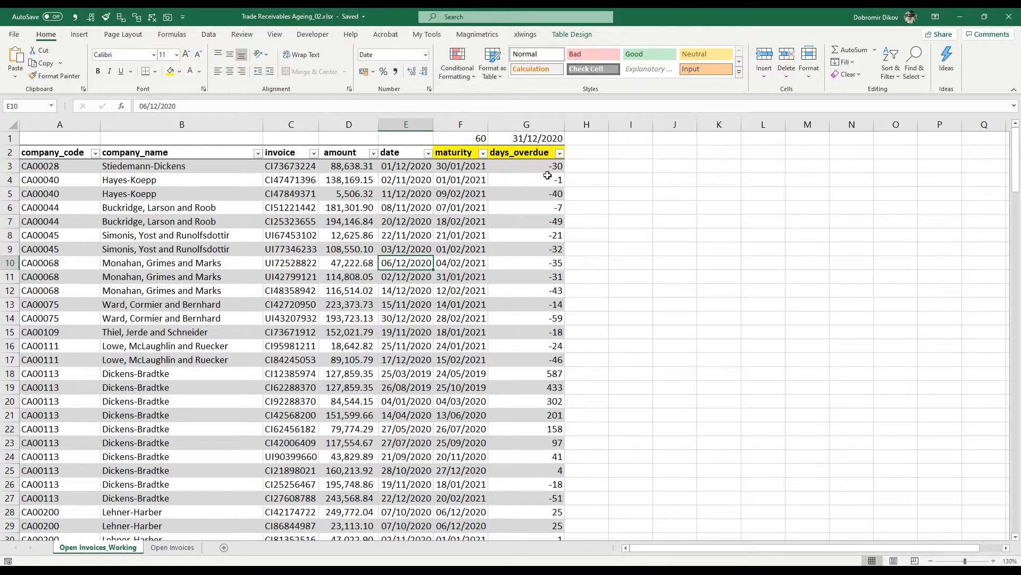
{"action": "scroll", "coordinate": [471, 291], "scroll_direction": "down", "scroll_amount": 4}
{"action": "scroll", "coordinate": [466, 346], "scroll_direction": "down", "scroll_amount": 8}
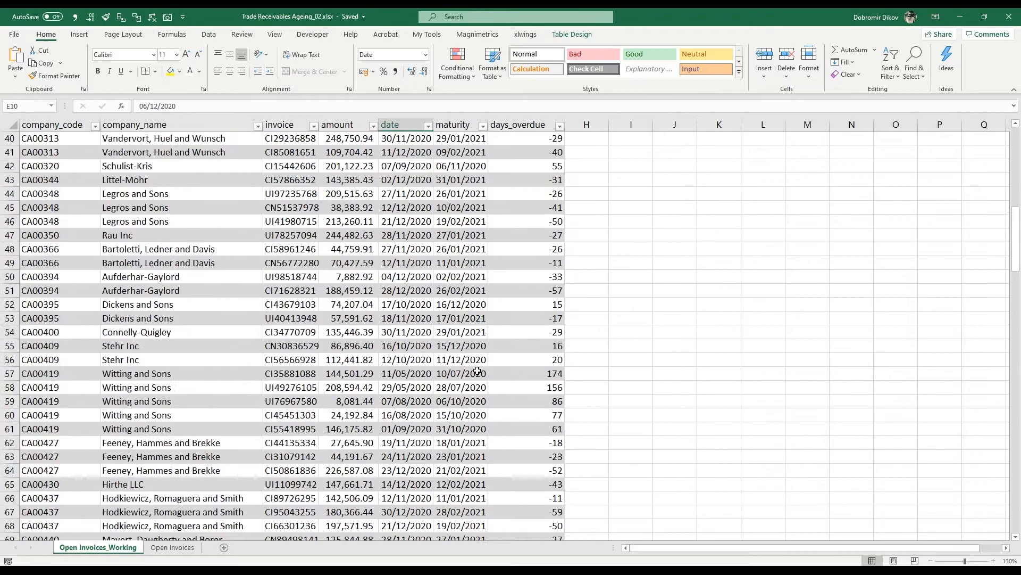
{"action": "scroll", "coordinate": [479, 359], "scroll_direction": "down", "scroll_amount": 6}
{"action": "scroll", "coordinate": [486, 376], "scroll_direction": "down", "scroll_amount": 7}
{"action": "scroll", "coordinate": [496, 390], "scroll_direction": "down", "scroll_amount": 7}
{"action": "scroll", "coordinate": [496, 391], "scroll_direction": "down", "scroll_amount": 1}
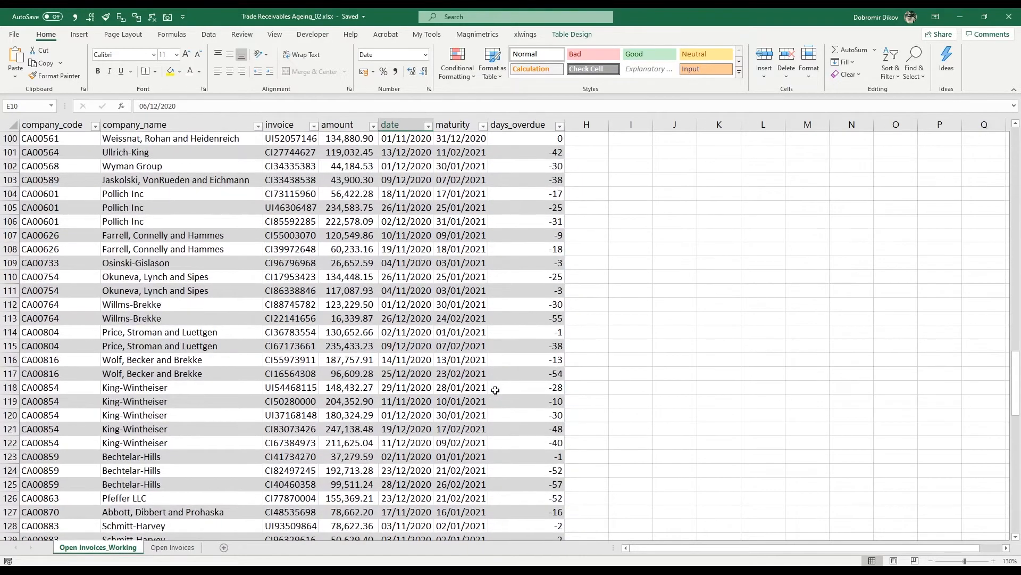
{"action": "scroll", "coordinate": [511, 356], "scroll_direction": "up", "scroll_amount": 6}
{"action": "scroll", "coordinate": [522, 319], "scroll_direction": "up", "scroll_amount": 5}
{"action": "scroll", "coordinate": [559, 308], "scroll_direction": "up", "scroll_amount": 6}
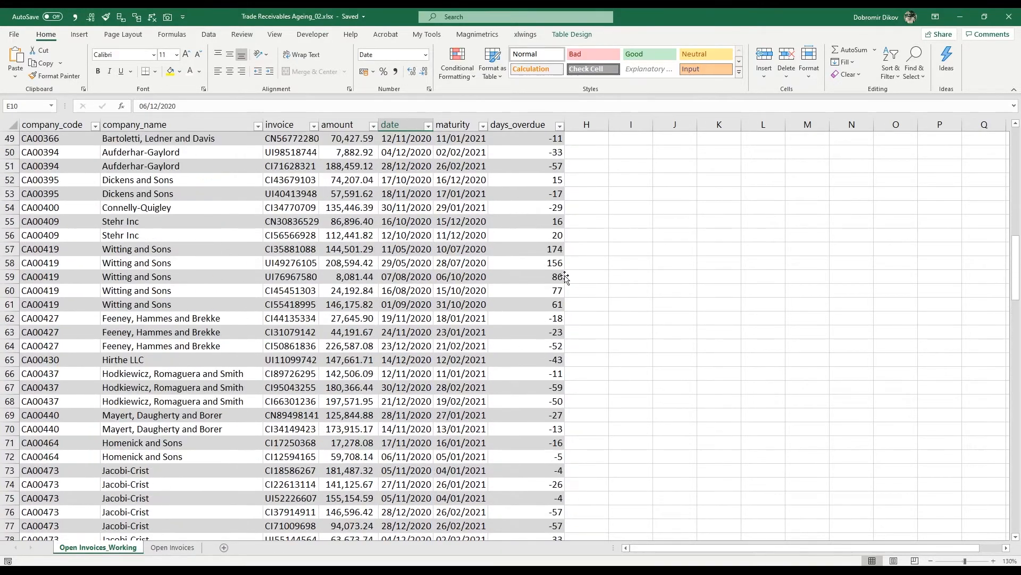
{"action": "scroll", "coordinate": [565, 303], "scroll_direction": "up", "scroll_amount": 5}
{"action": "scroll", "coordinate": [559, 320], "scroll_direction": "up", "scroll_amount": 5}
{"action": "scroll", "coordinate": [527, 399], "scroll_direction": "up", "scroll_amount": 5}
{"action": "scroll", "coordinate": [516, 422], "scroll_direction": "up", "scroll_amount": 3}
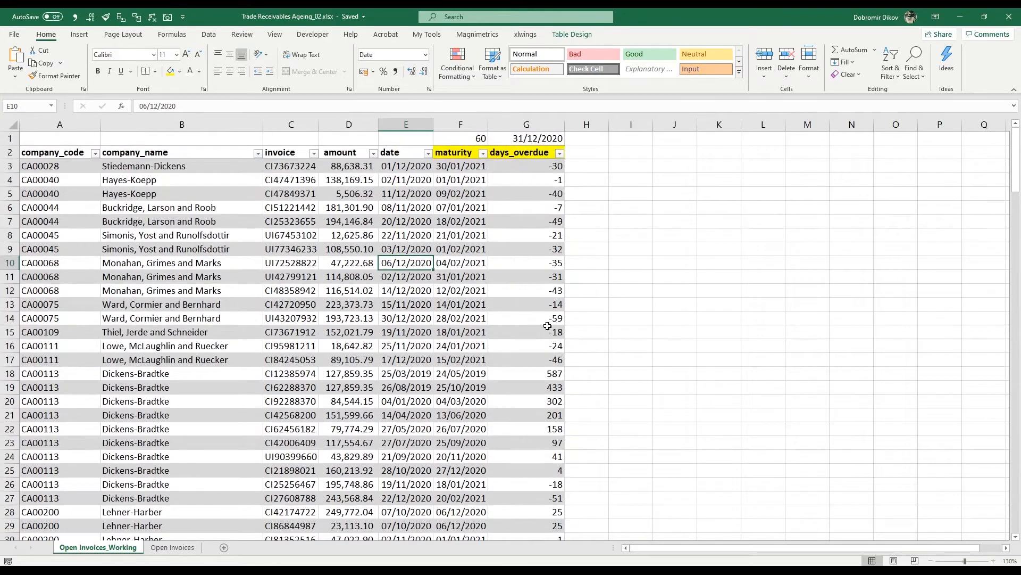
Step: Add an ageing_group header in H2 and widen column H to show it in full
{"action": "left_click", "coordinate": [586, 152]}
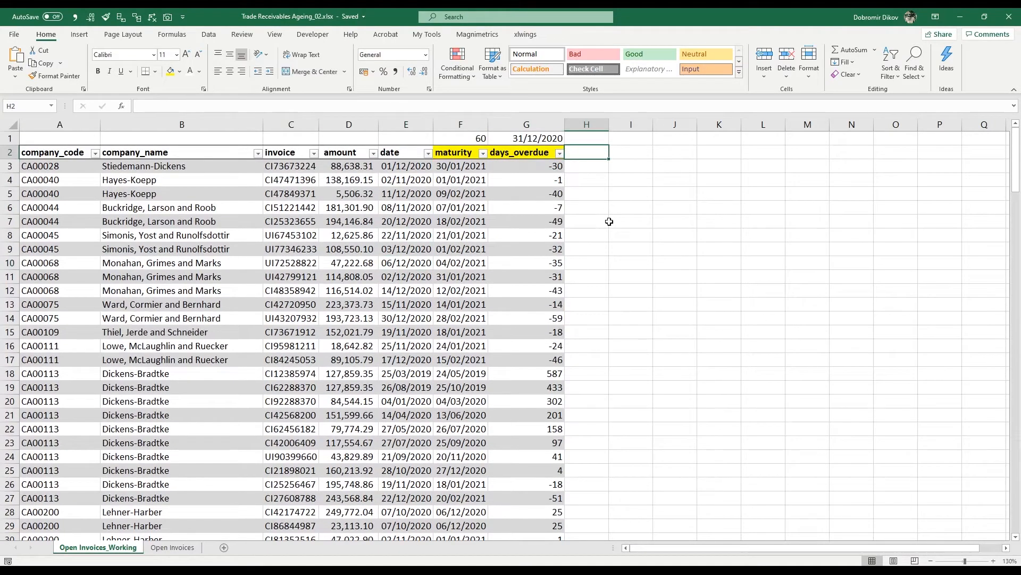
{"action": "type", "text": "ageing_"}
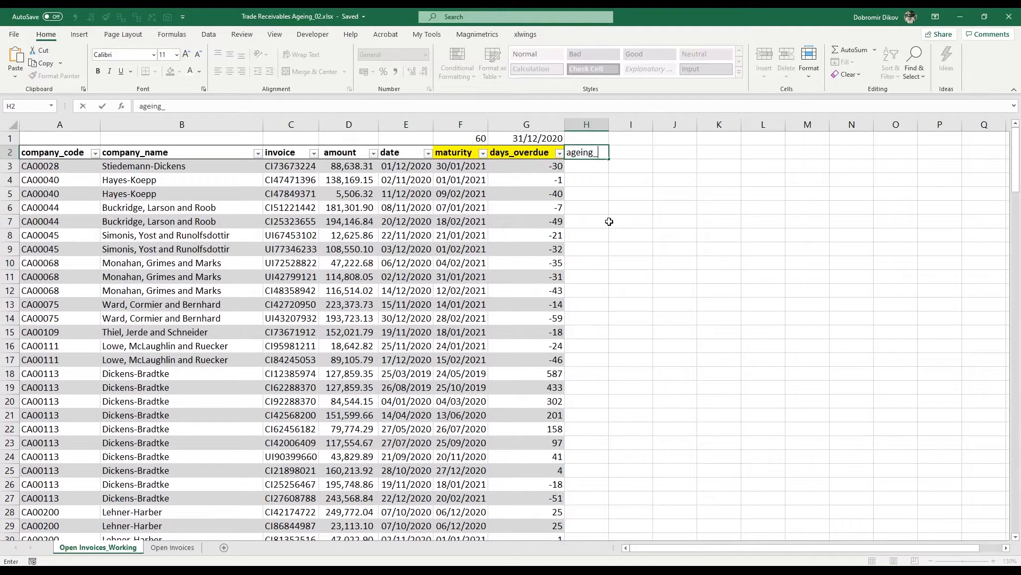
{"action": "type", "text": "group"}
{"action": "double_click", "coordinate": [578, 153]}
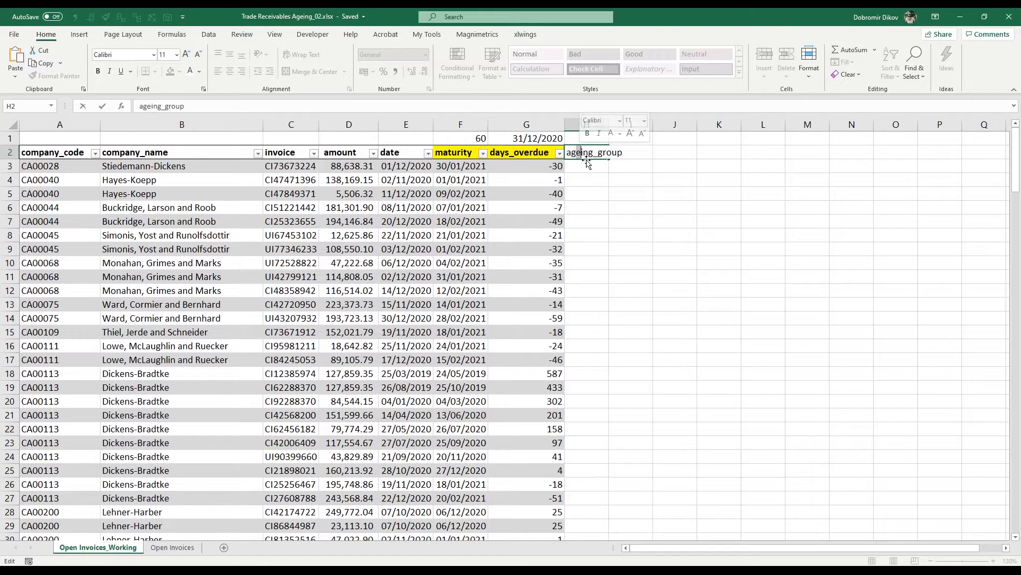
{"action": "key", "text": "Return"}
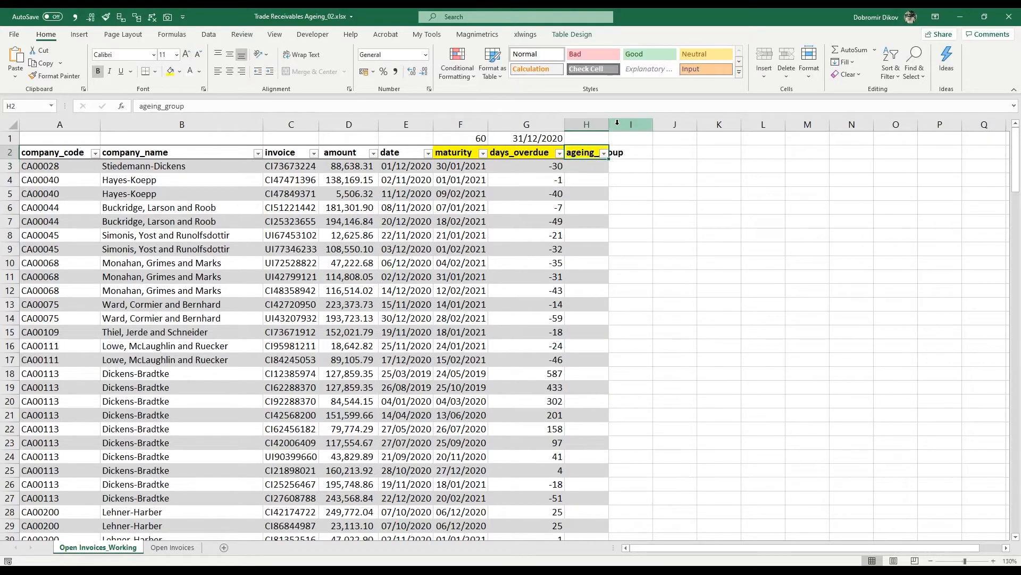
{"action": "left_click_drag", "start_coordinate": [609, 128], "coordinate": [639, 128]}
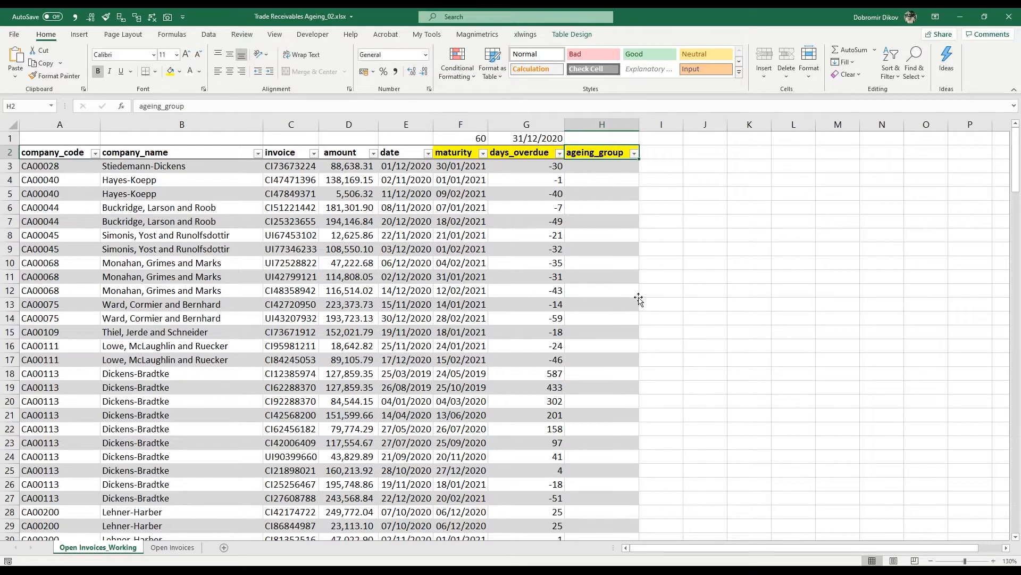
{"action": "left_click", "coordinate": [595, 168]}
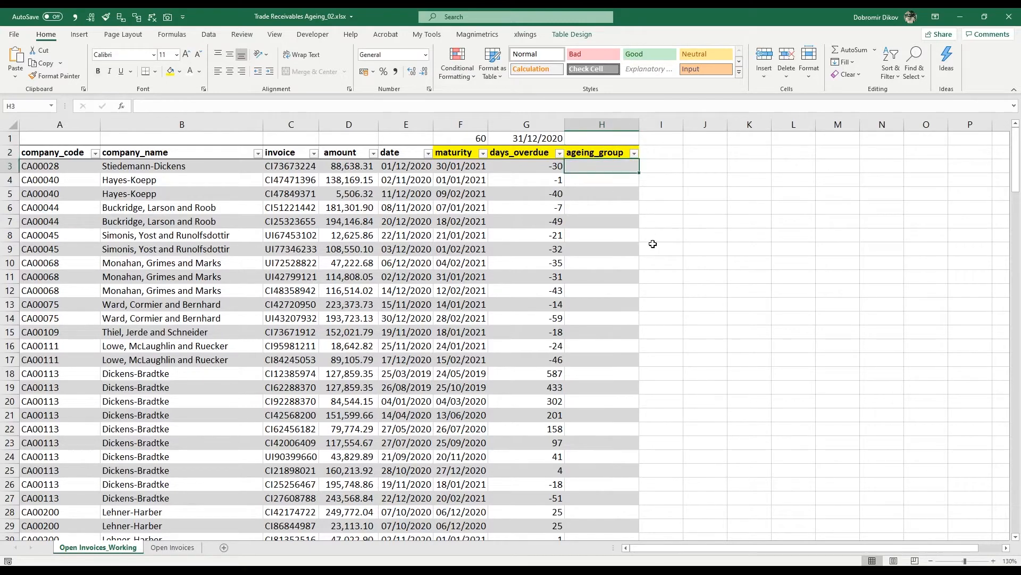
{"action": "type", "text": "=Ilo"}
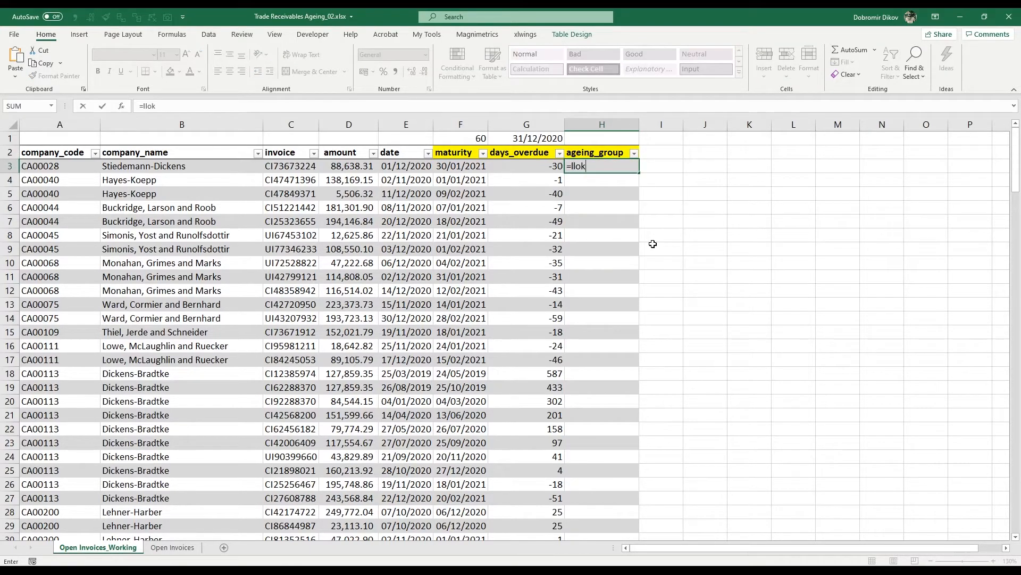
{"action": "type", "text": "ok"}
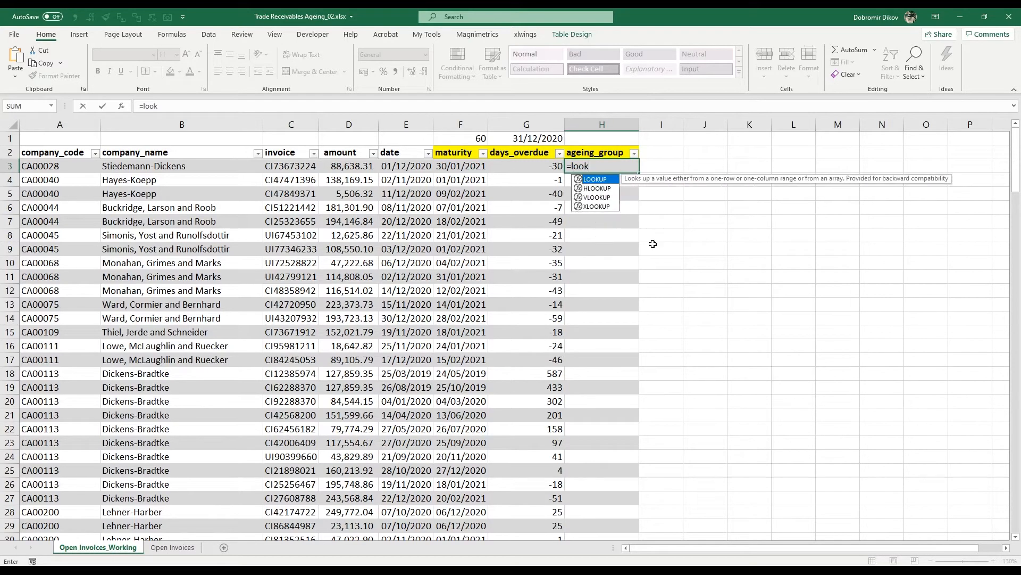
Step: Begin =LOOKUP( in H3 with that row's days_overdue (G3) as the lookup value
{"action": "key", "text": "Tab"}
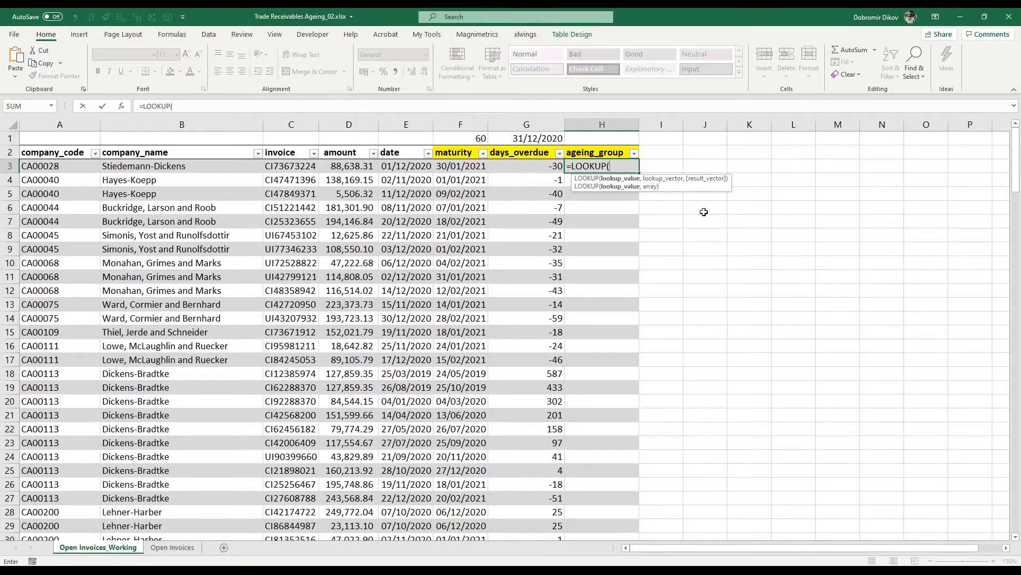
{"action": "key", "text": "Left"}
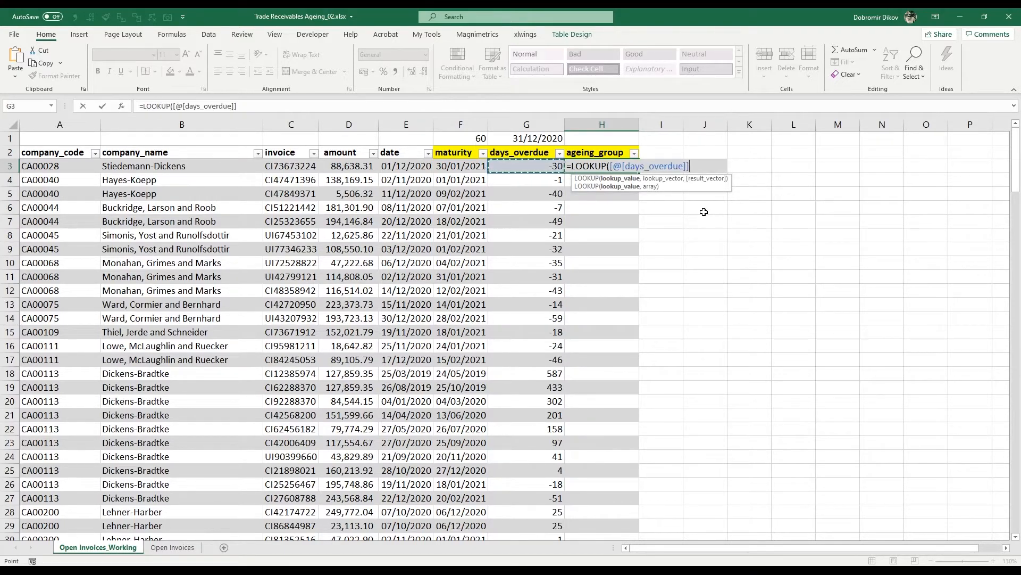
{"action": "type", "text": ","}
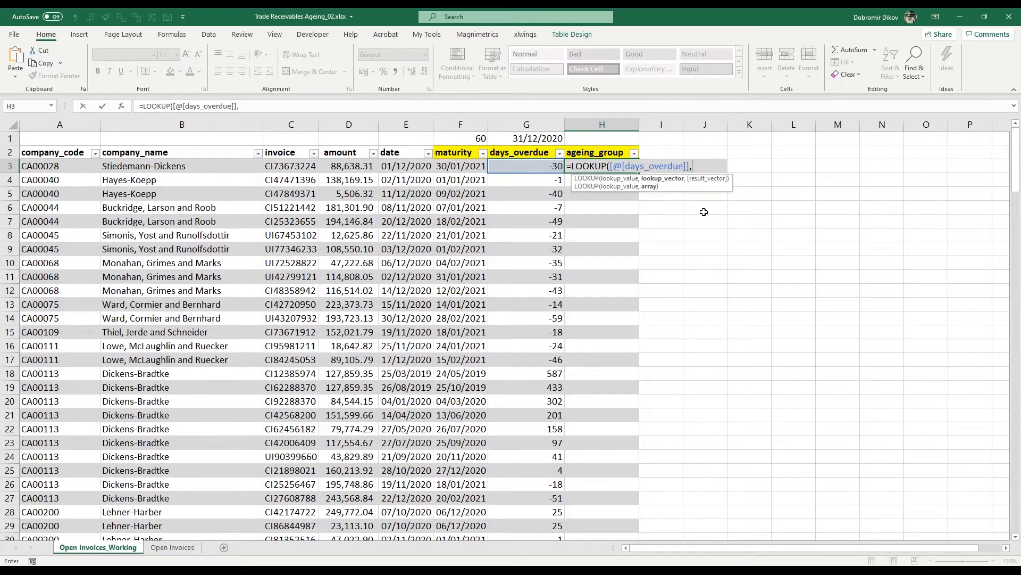
{"action": "type", "text": "{"}
{"action": "type", "text": "-"}
{"action": "type", "text": "999"}
{"action": "type", "text": "9,"}
{"action": "type", "text": "1"}
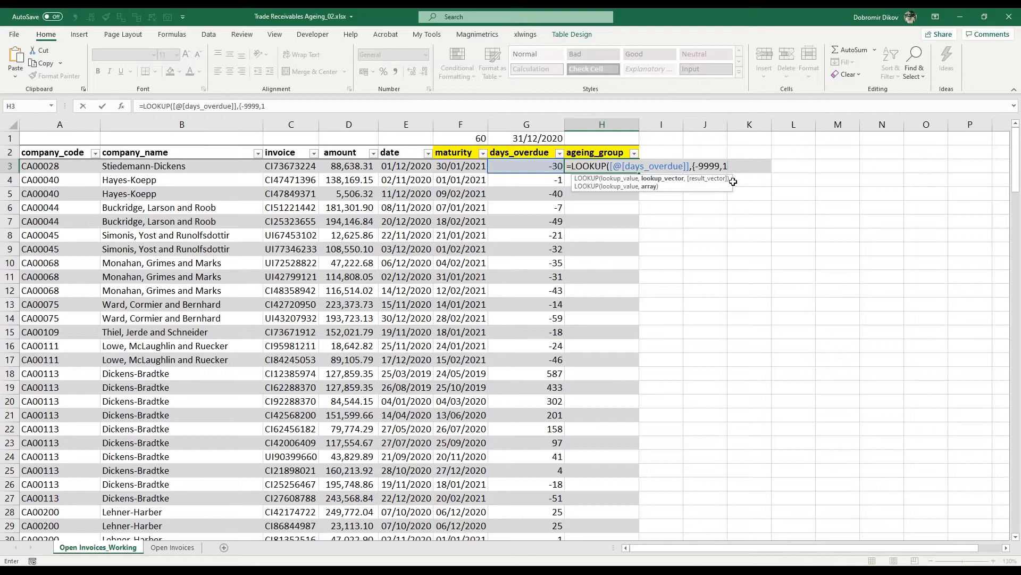
{"action": "type", "text": ","}
{"action": "type", "text": "31"}
{"action": "type", "text": "181"}
{"action": "type", "text": "36"}
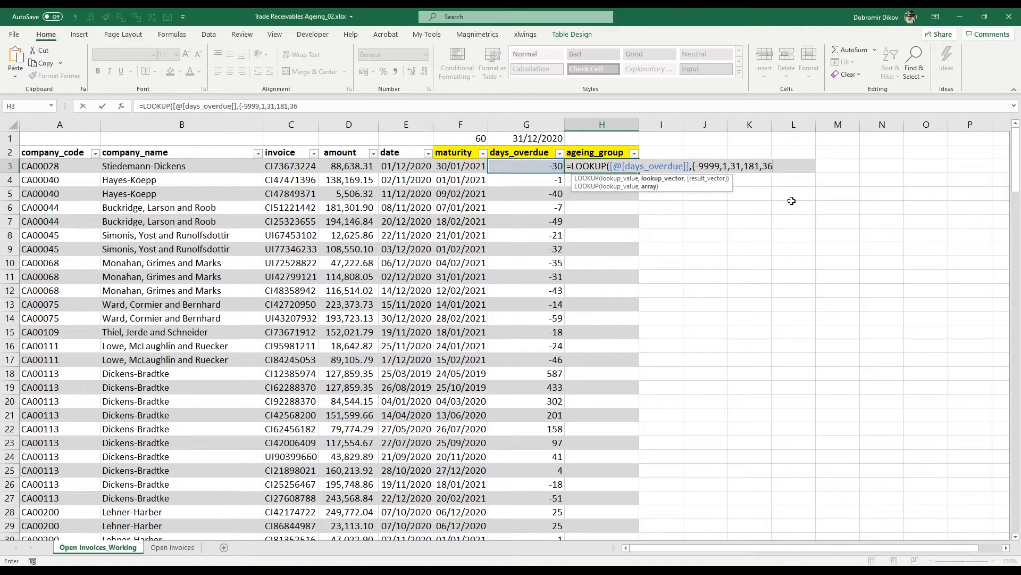
{"action": "type", "text": "1"}
{"action": "type", "text": "999"}
{"action": "type", "text": "9"}
{"action": "type", "text": "}"}
{"action": "type", "text": ","}
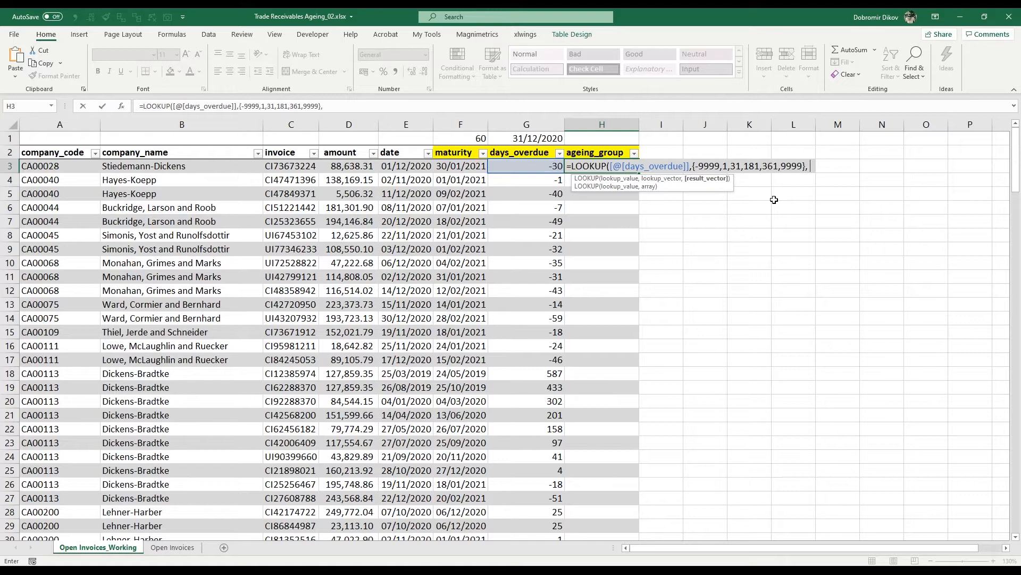
{"action": "type", "text": " {"}
{"action": "type", "text": "\""}
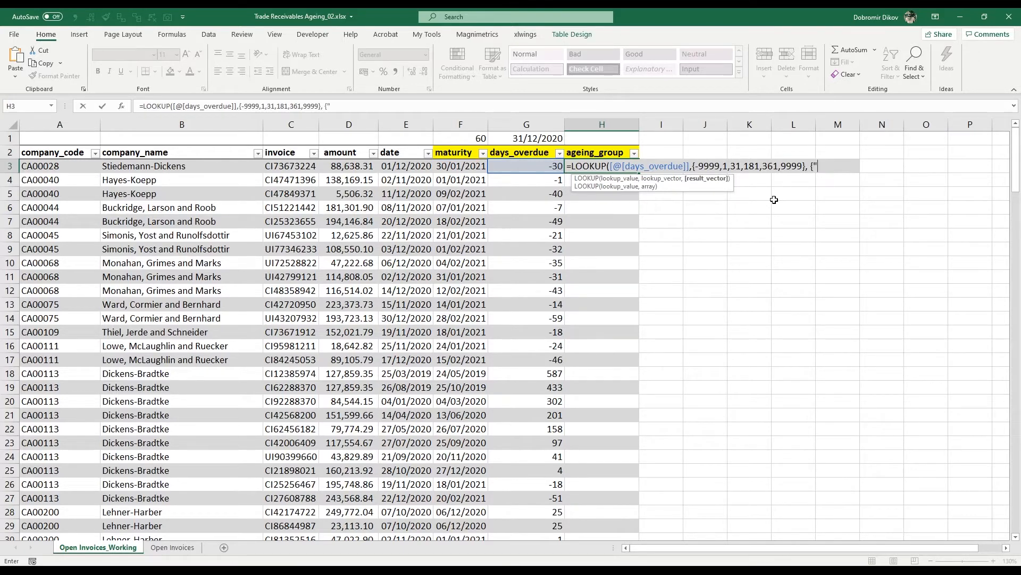
{"action": "type", "text": "0."}
{"action": "type", "text": " Not"}
{"action": "type", "text": " overdue"}
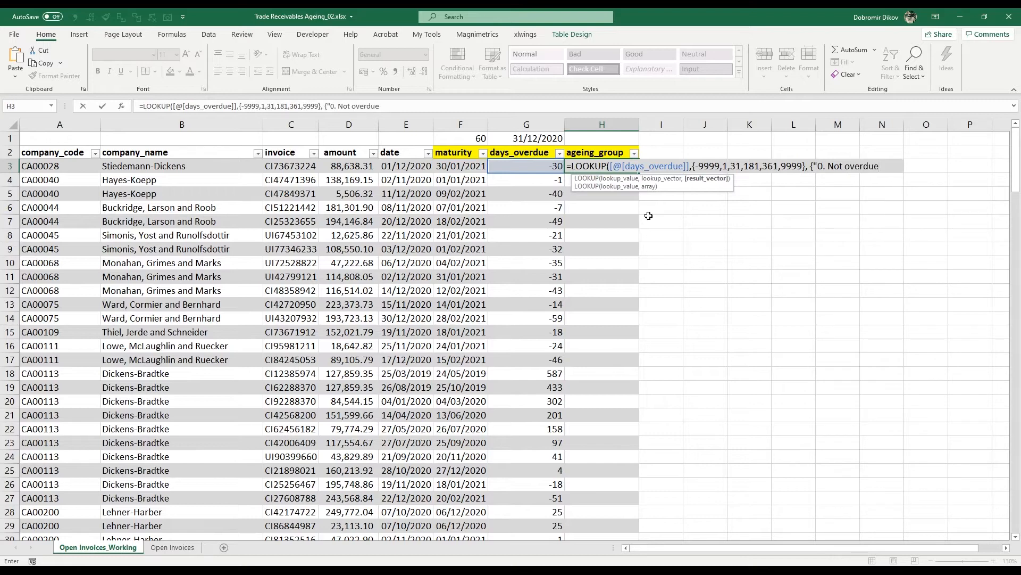
Step: Extend the result array with "0. Not due" and "1. 1 to 30 days", trimming the word overdue
{"action": "key", "text": "BackSpace"}
{"action": "key", "text": "BackSpace"}
{"action": "key", "text": "BackSpace"}
{"action": "key", "text": "BackSpace"}
{"action": "key", "text": "BackSpace"}
{"action": "key", "text": "BackSpace"}
{"action": "key", "text": "BackSpace"}
{"action": "type", "text": "due"}
{"action": "type", "text": "\""}
{"action": "type", "text": ","}
{"action": "type", "text": "\""}
{"action": "type", "text": "1."}
{"action": "type", "text": " 1 to 30 days"}
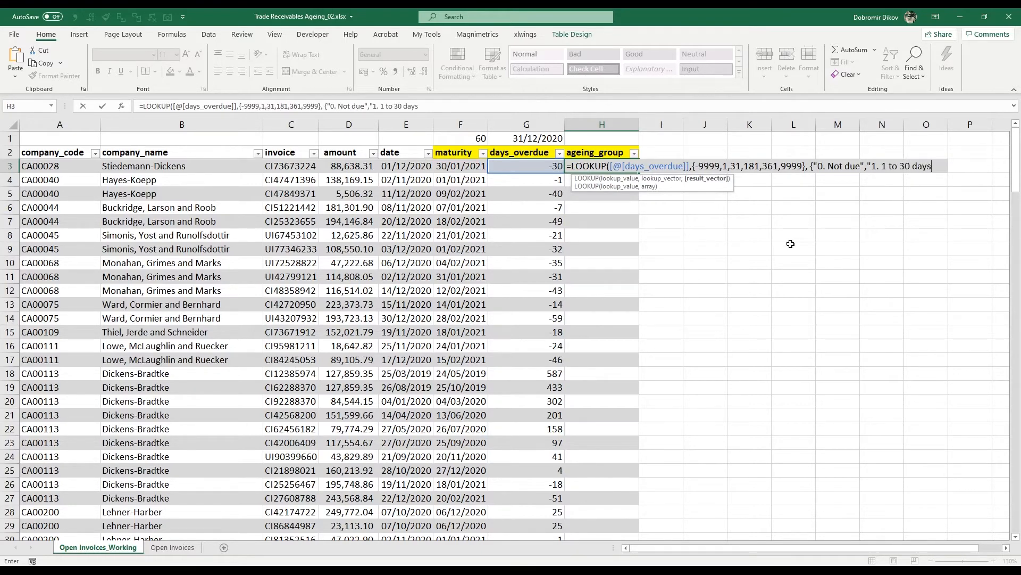
{"action": "type", "text": "\", \""}
{"action": "type", "text": "2. "}
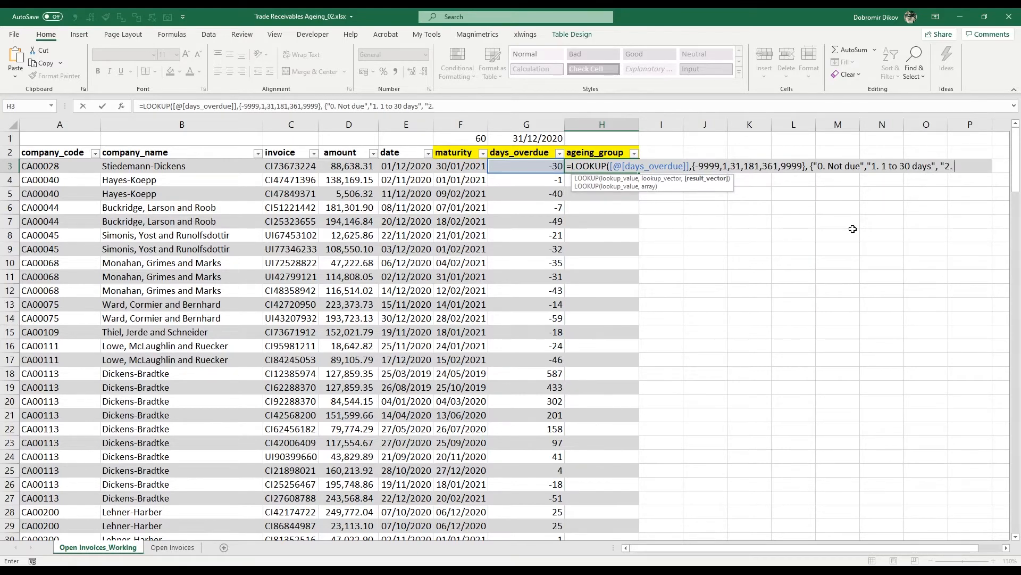
{"action": "type", "text": "31 to 180"}
{"action": "type", "text": " days\", "}
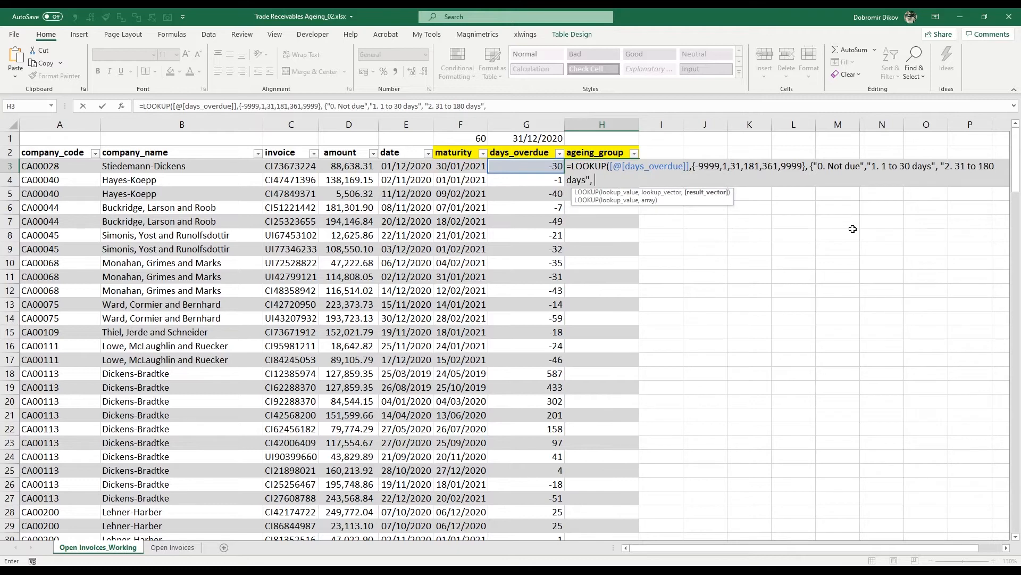
{"action": "type", "text": "\""}
{"action": "type", "text": "3. "}
{"action": "type", "text": "181 to "}
{"action": "type", "text": "360 days"}
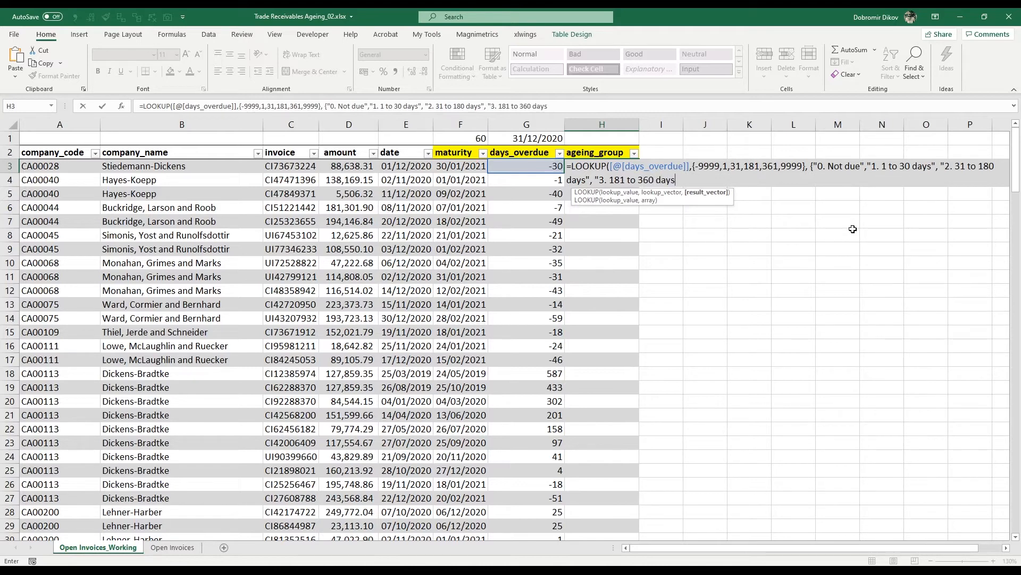
{"action": "type", "text": "\""}
{"action": "type", "text": "\""}
{"action": "type", "text": "4"}
{"action": "type", "text": ". a"}
Step: Add "2. 31 to 180 days" and "3. 181 to 360 days", then begin "4. Above 1 year"
{"action": "key", "text": "BackSpace"}
{"action": "type", "text": "Above 1 y"}
{"action": "type", "text": "ear\""}
{"action": "type", "text": ")"}
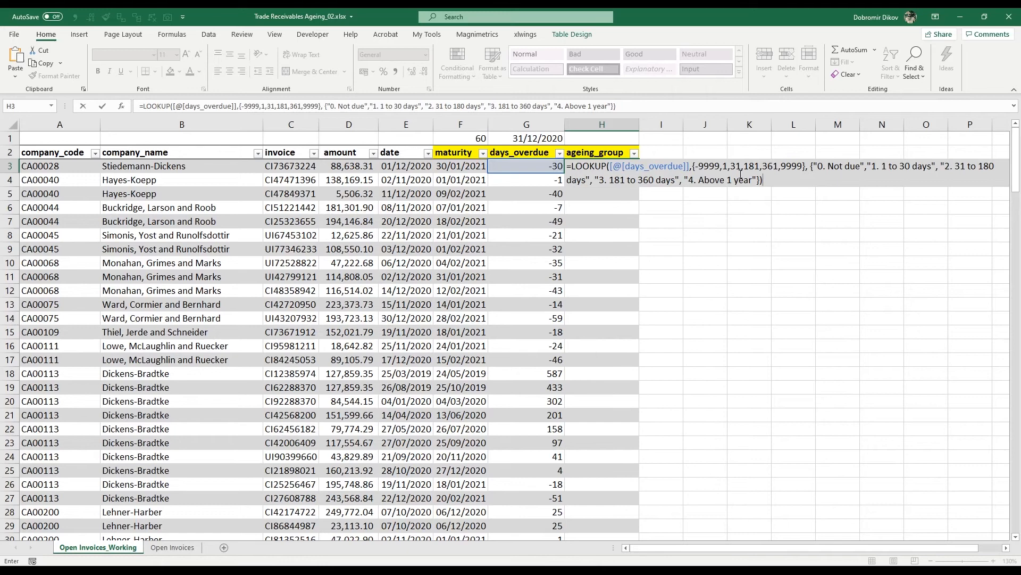
Step: Commit the LOOKUP formula so every invoice in the table gets its numbered overdue bucket
{"action": "key", "text": "Return"}
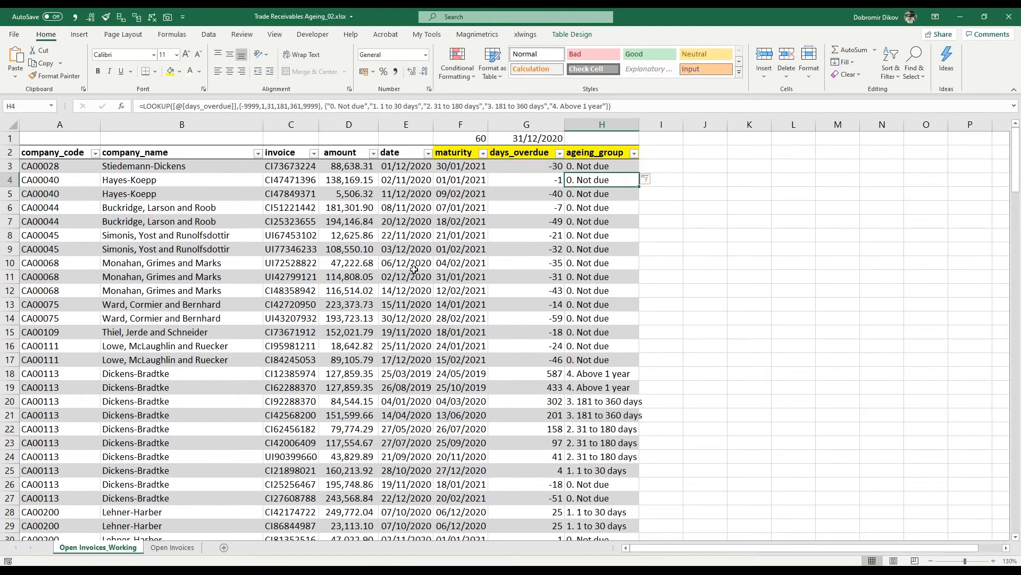
{"action": "scroll", "coordinate": [607, 240], "scroll_direction": "down", "scroll_amount": 4}
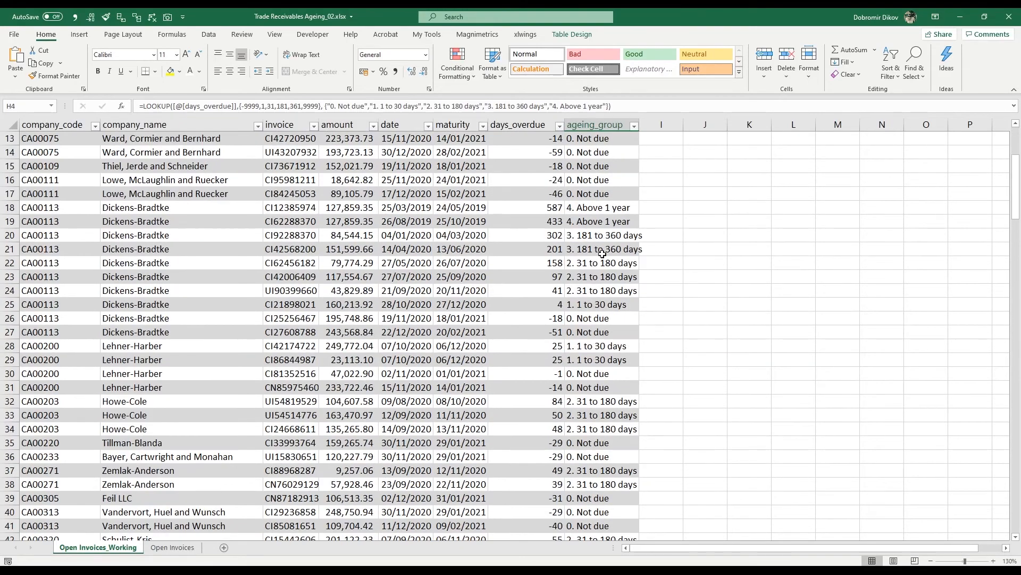
{"action": "scroll", "coordinate": [605, 293], "scroll_direction": "down", "scroll_amount": 3}
{"action": "scroll", "coordinate": [607, 295], "scroll_direction": "down", "scroll_amount": 5}
{"action": "scroll", "coordinate": [607, 294], "scroll_direction": "down", "scroll_amount": 5}
{"action": "scroll", "coordinate": [606, 295], "scroll_direction": "down", "scroll_amount": 5}
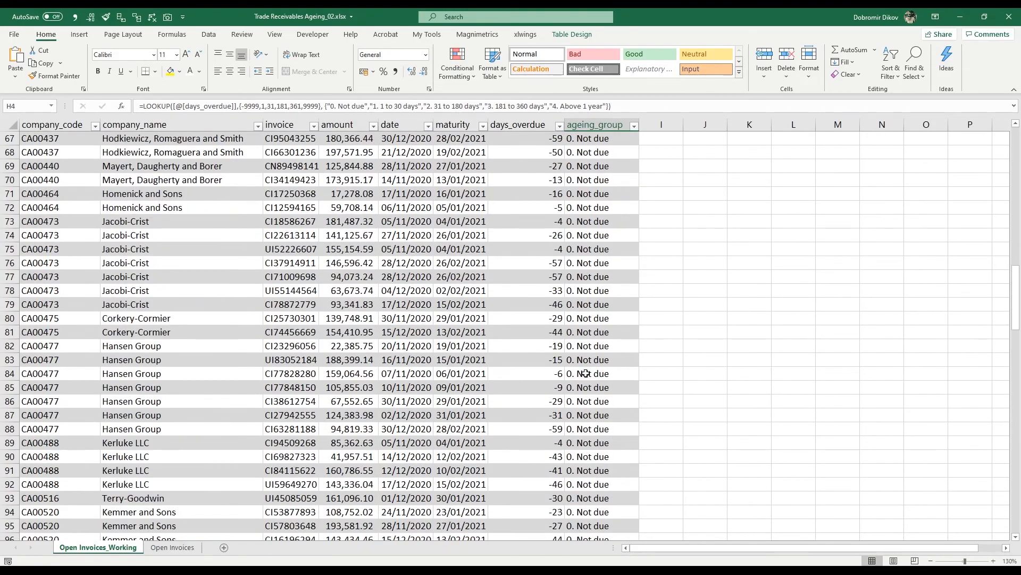
{"action": "scroll", "coordinate": [534, 252], "scroll_direction": "up", "scroll_amount": 5}
{"action": "scroll", "coordinate": [559, 287], "scroll_direction": "up", "scroll_amount": 7}
{"action": "scroll", "coordinate": [591, 336], "scroll_direction": "up", "scroll_amount": 7}
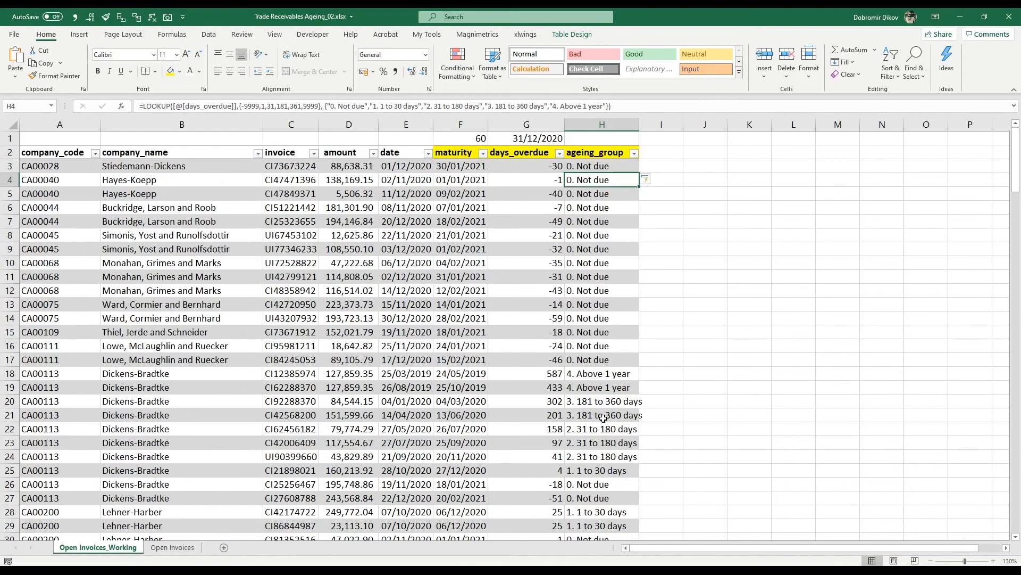
{"action": "scroll", "coordinate": [607, 407], "scroll_direction": "down", "scroll_amount": 1}
{"action": "scroll", "coordinate": [607, 400], "scroll_direction": "up", "scroll_amount": 1}
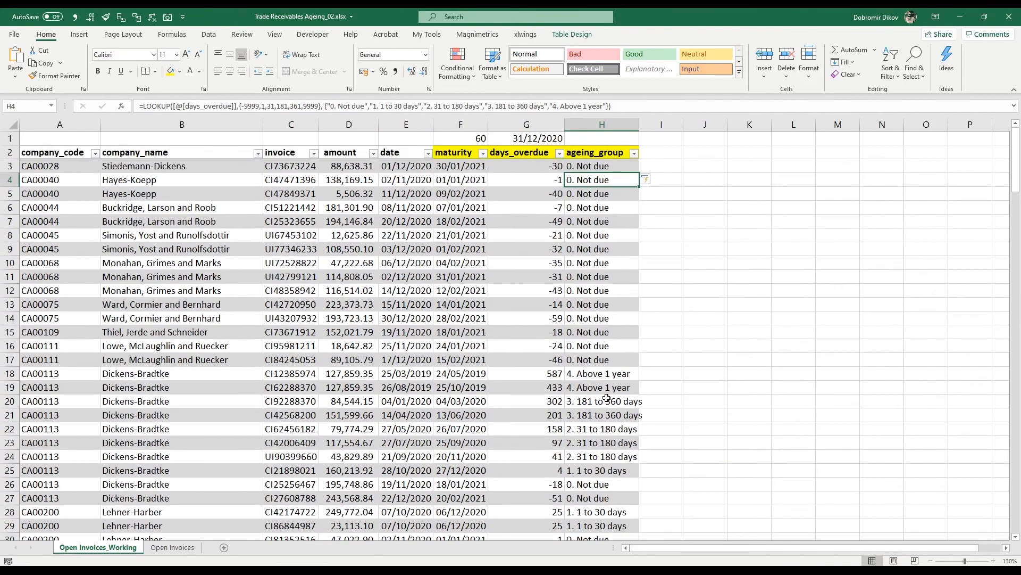